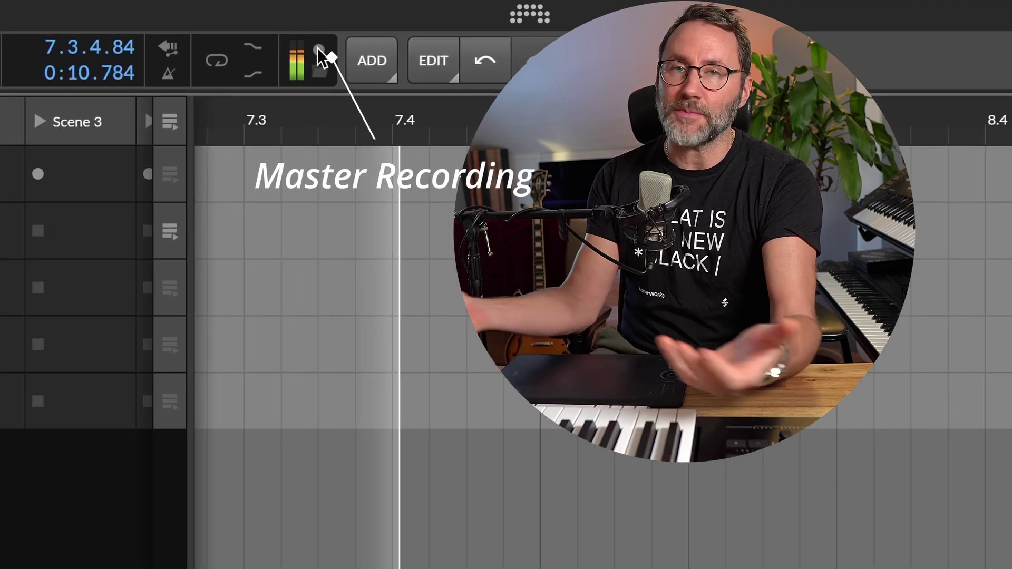
# - Start master recording of the project's output from the transport bar
pyautogui.click(319, 51)
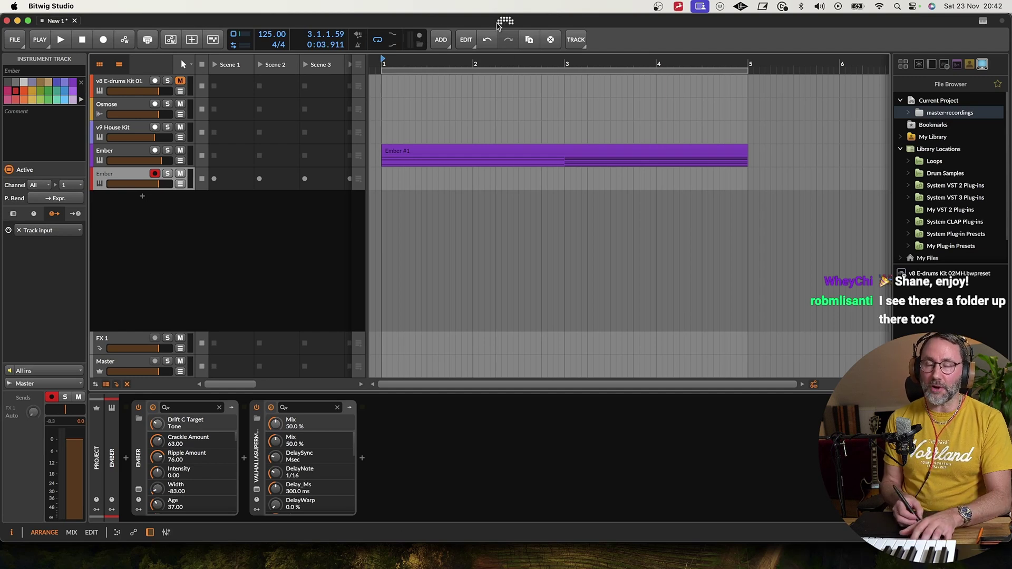
# - Select the Osmose track so its settings and device chain replace Ember's
pyautogui.click(130, 108)
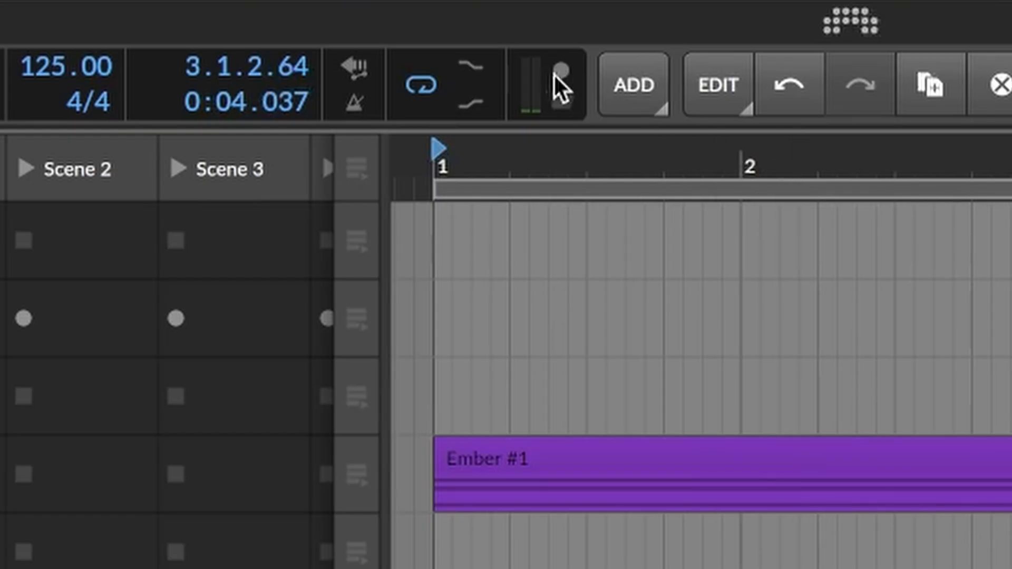
# - Record about four seconds of master output to 2024-11-23 20.43.52.wav, then dismiss the notification
pyautogui.click(561, 70)
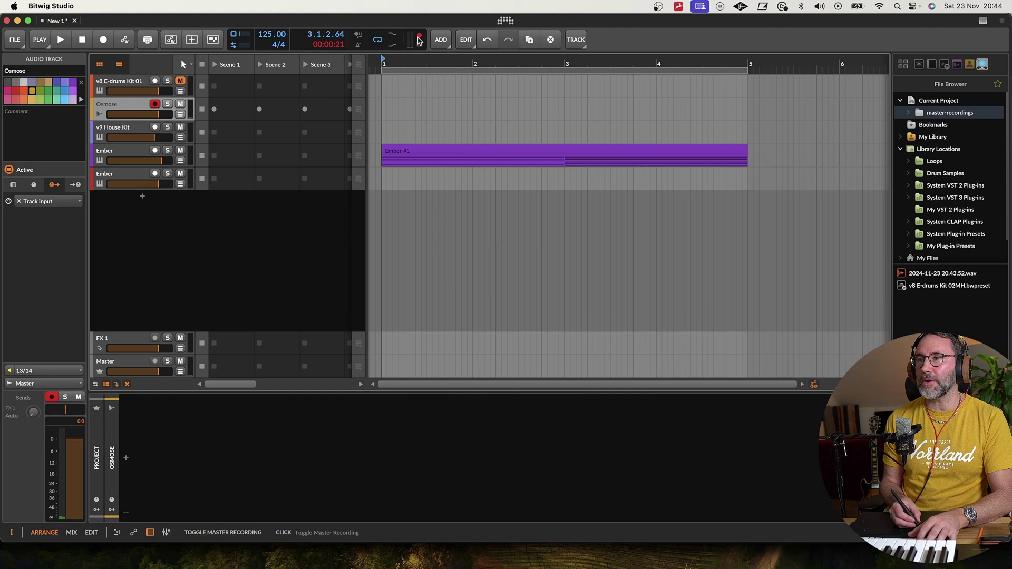
pyautogui.click(420, 38)
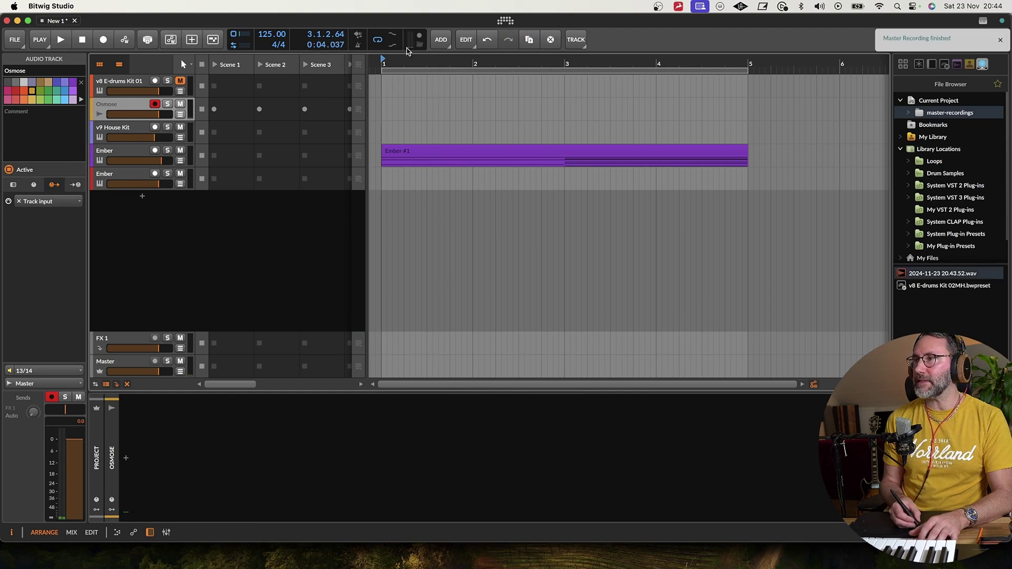
pyautogui.click(995, 35)
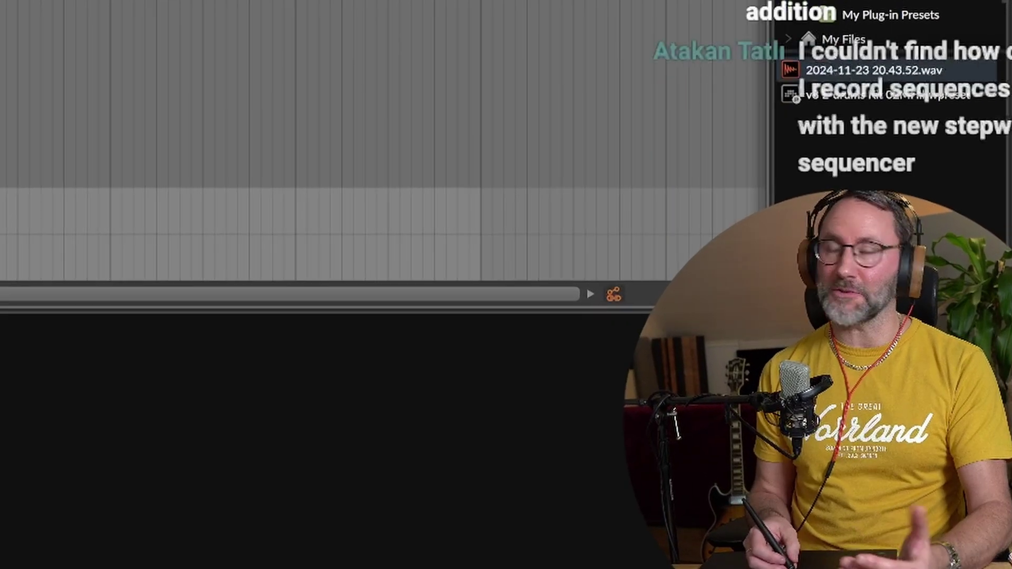
# - Preview the recorded 2024-11-23 20.43.52.wav file in the browser's preview player
pyautogui.moveTo(899, 72)
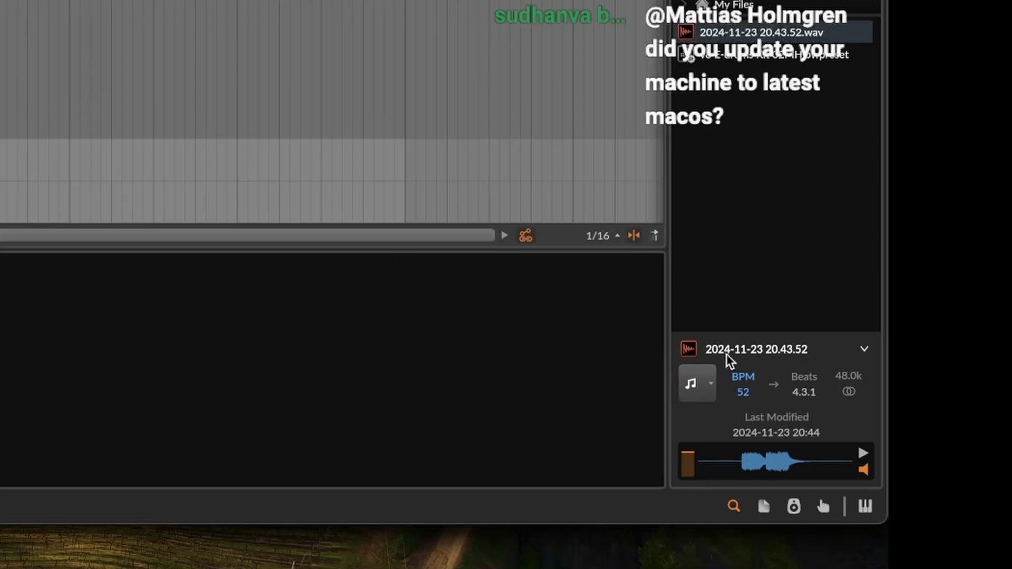
pyautogui.click(728, 34)
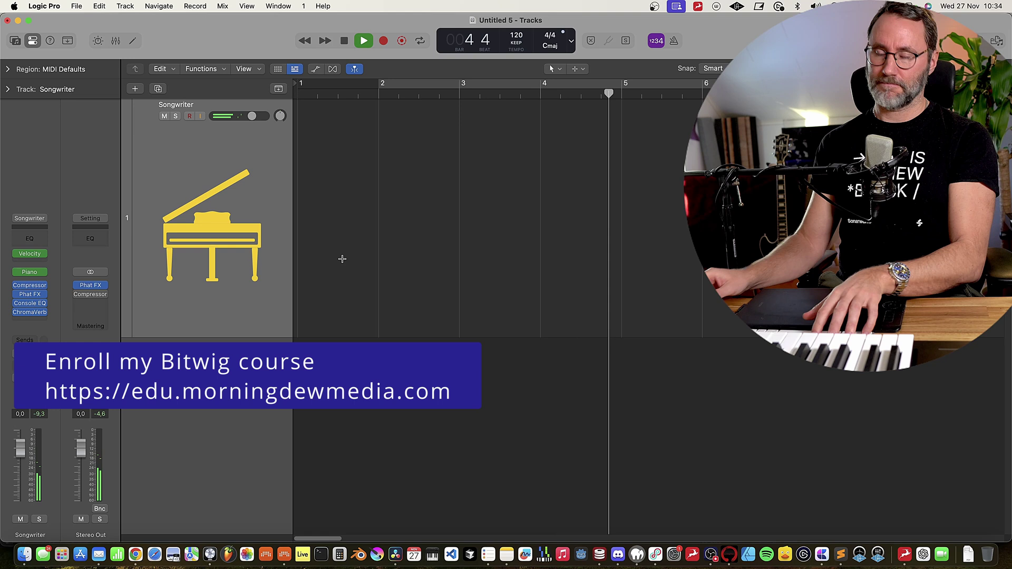
# - Record a performance on the Songwriter track spanning bars 1 to 5, then stop
pyautogui.hotkey('shift', 'r')
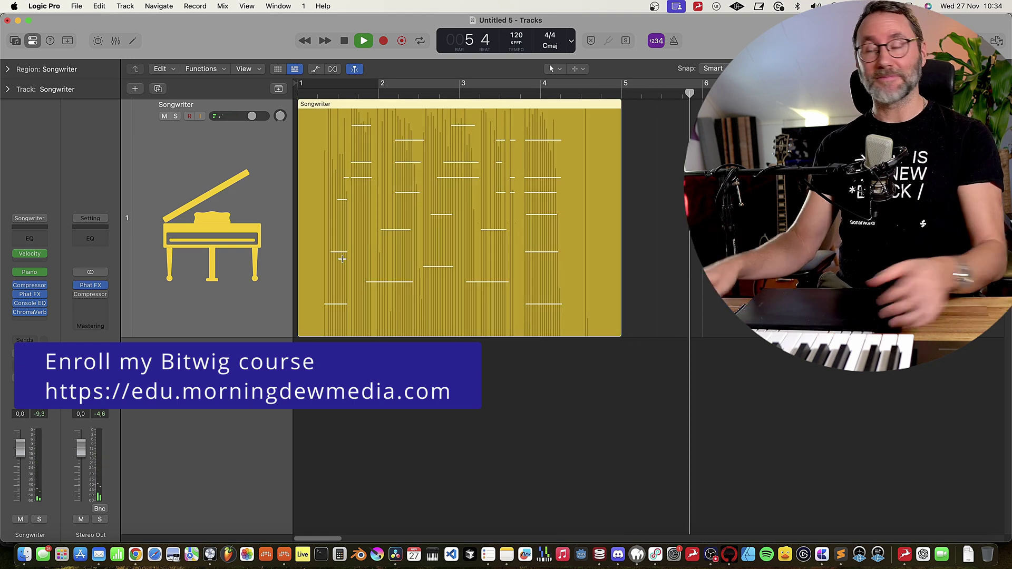
pyautogui.press('space')
pyautogui.press('space')
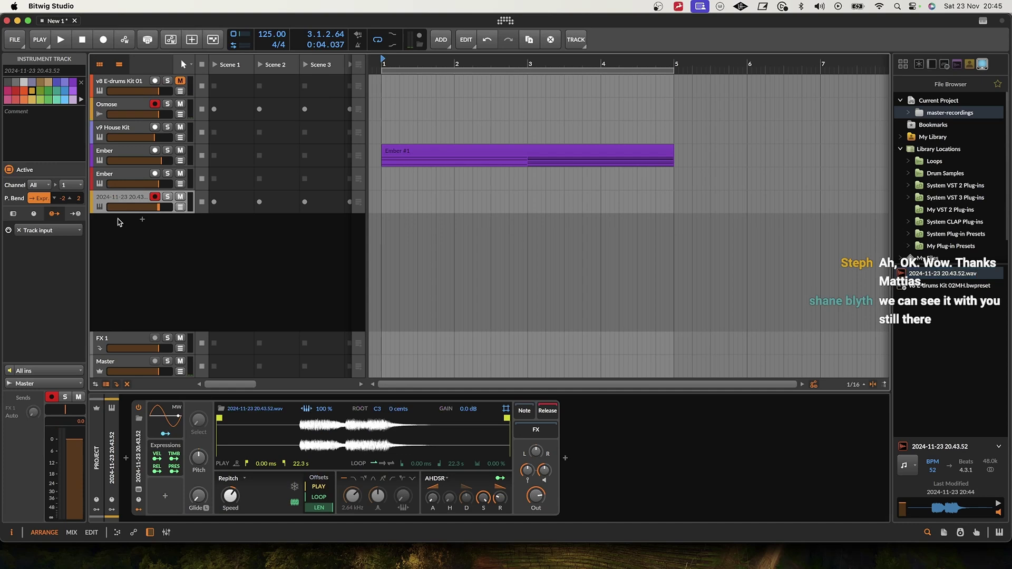
# - Move the sample start to about 6.33 s, then place the WAV as a trimmed audio clip at bar 1
pyautogui.moveTo(230, 419); pyautogui.dragTo(302, 419)
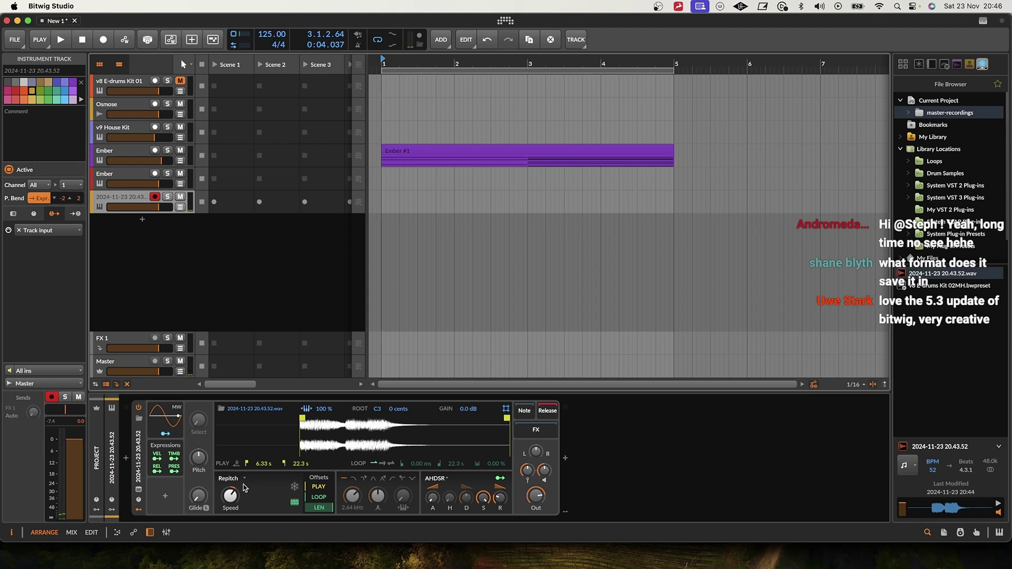
pyautogui.moveTo(498, 347); pyautogui.dragTo(386, 255)
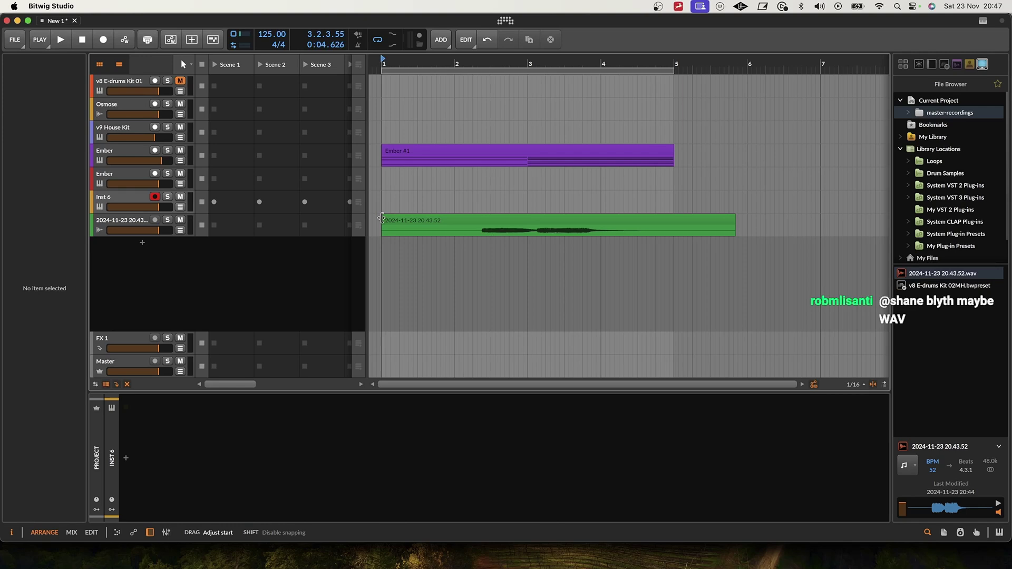
pyautogui.moveTo(382, 218); pyautogui.dragTo(478, 221)
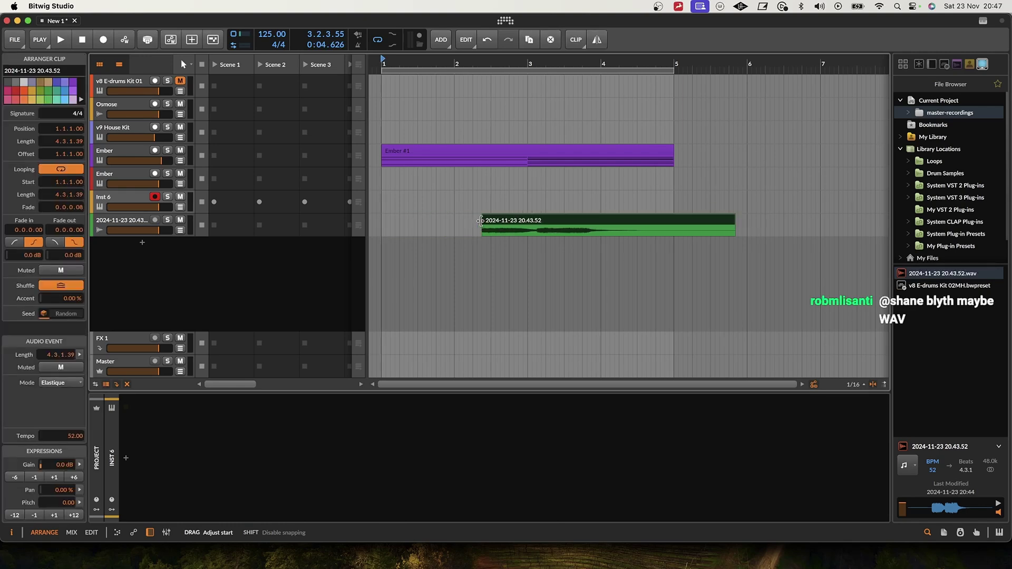
pyautogui.moveTo(526, 222); pyautogui.dragTo(424, 222)
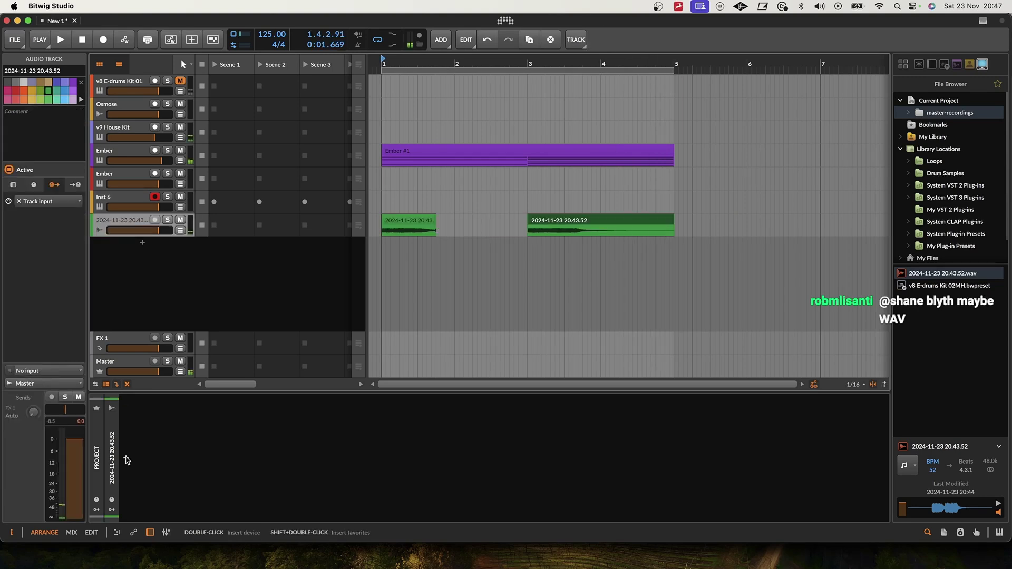
# - Load ValhallaSupermassive on the track in Andromeda mode with Feedback lowered to 45.0%
pyautogui.click(125, 458)
pyautogui.write('val')
pyautogui.doubleClick(314, 270)
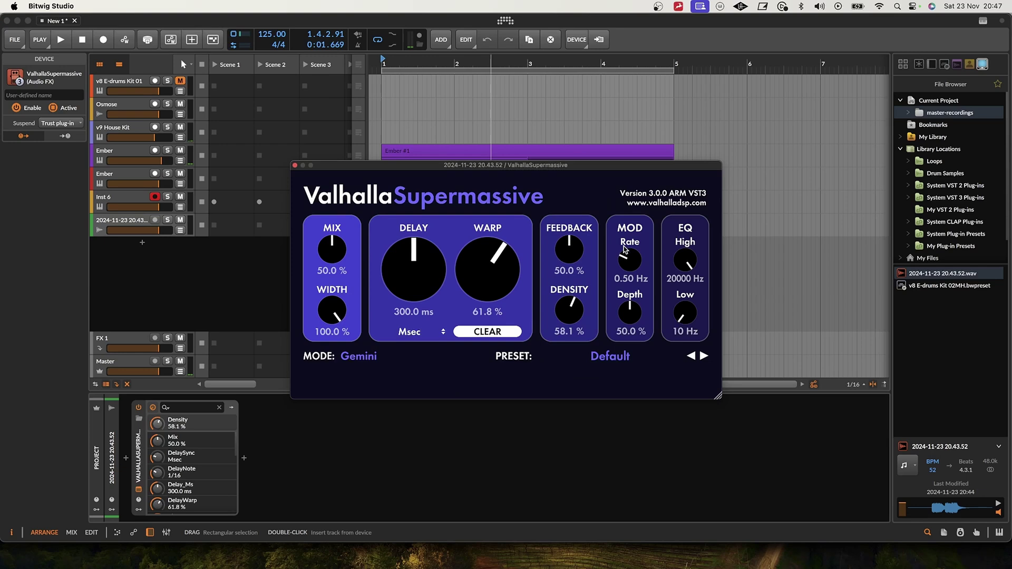
pyautogui.click(358, 355)
pyautogui.click(403, 167)
pyautogui.press('space')
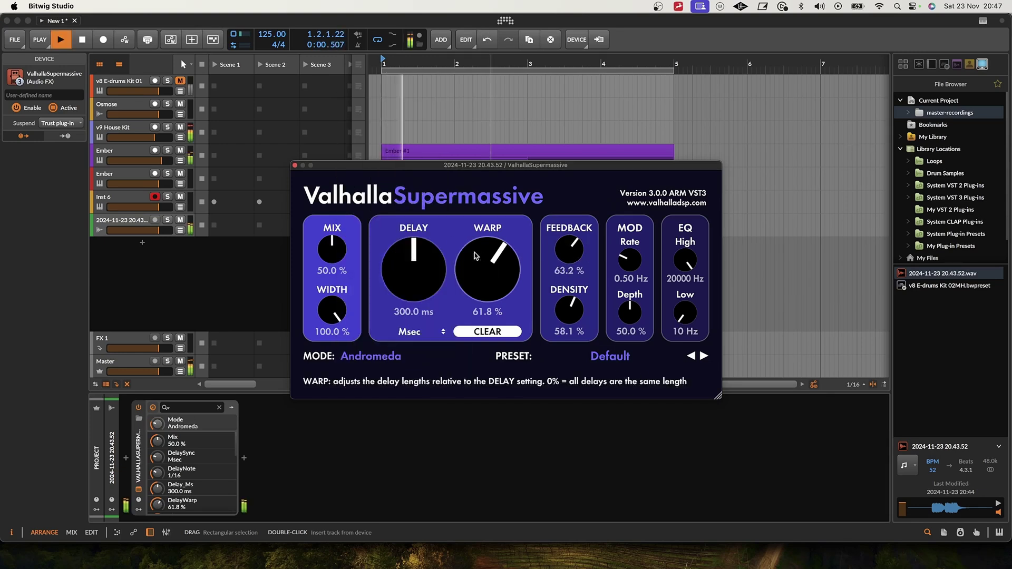
pyautogui.moveTo(408, 171); pyautogui.dragTo(371, 273)
pyautogui.moveTo(532, 350); pyautogui.dragTo(526, 391)
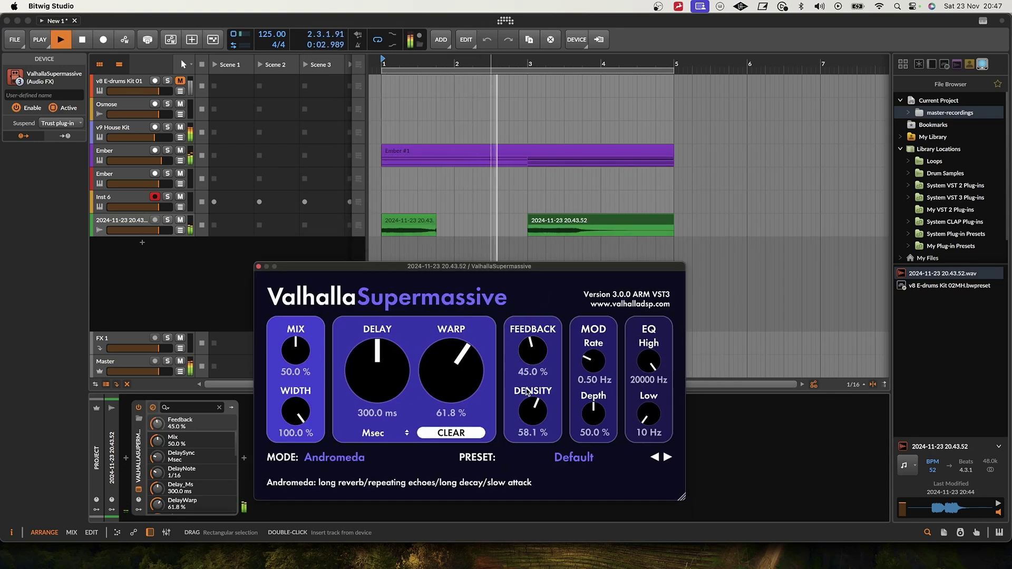
pyautogui.click(258, 267)
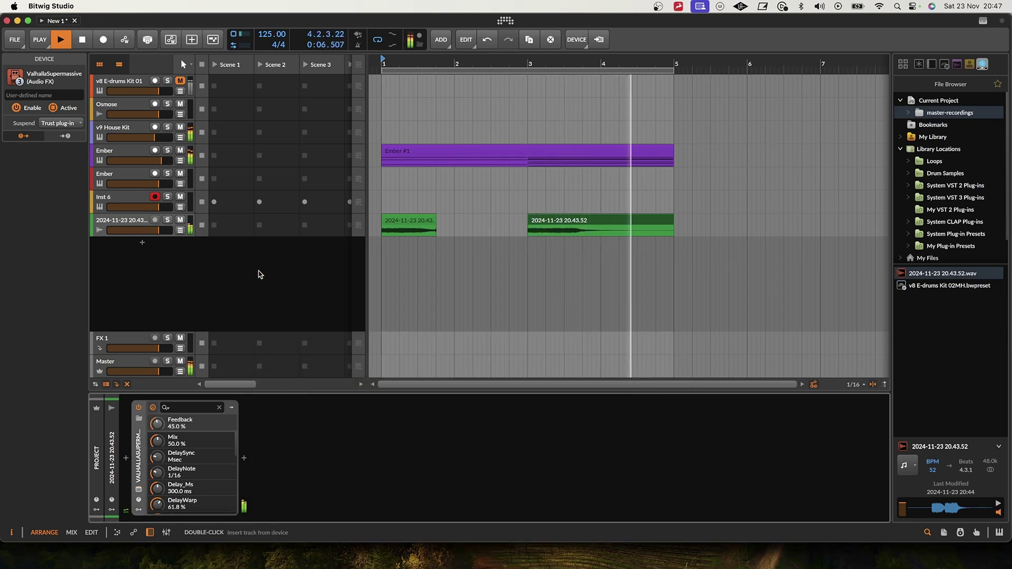
pyautogui.click(207, 271)
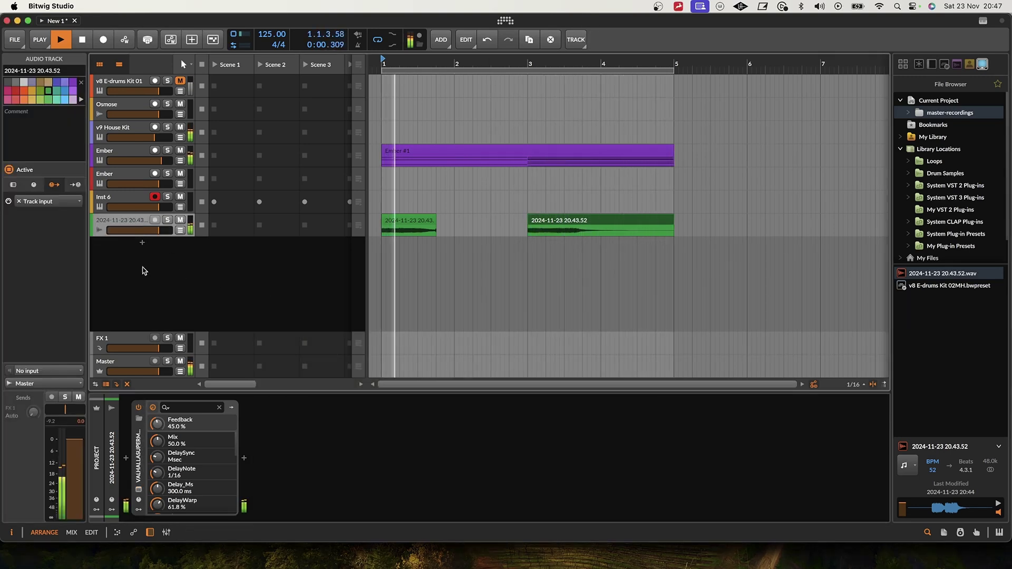
# - Add Filter+ after the reverb, easing Heat drive down and raising the cutoff
pyautogui.click(243, 458)
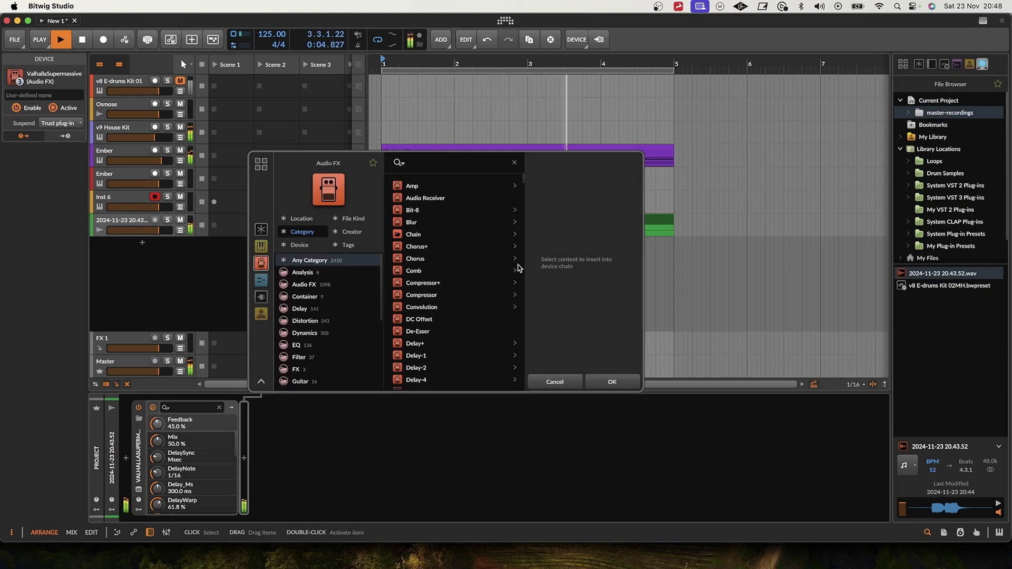
pyautogui.write('filter')
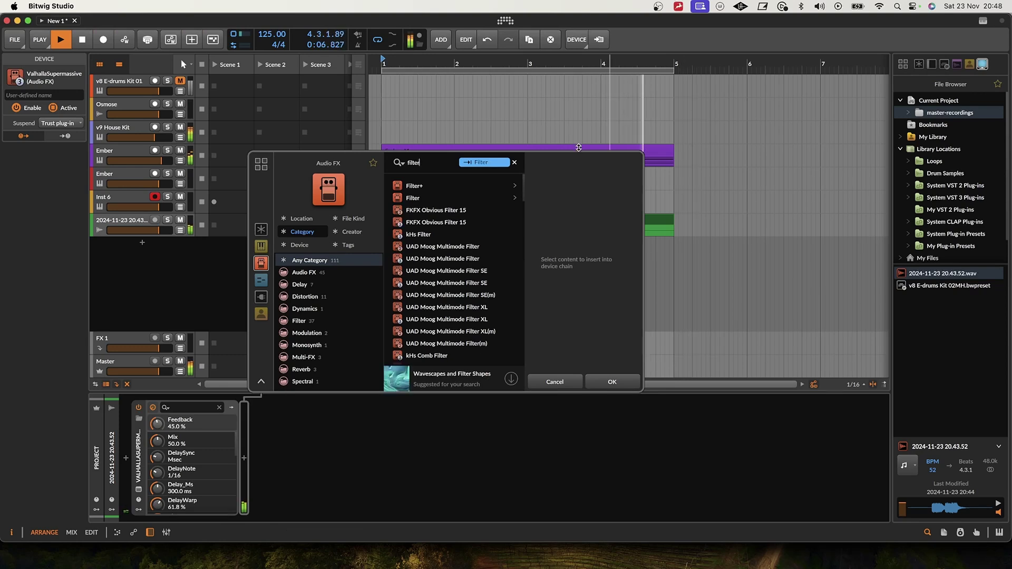
pyautogui.doubleClick(447, 191)
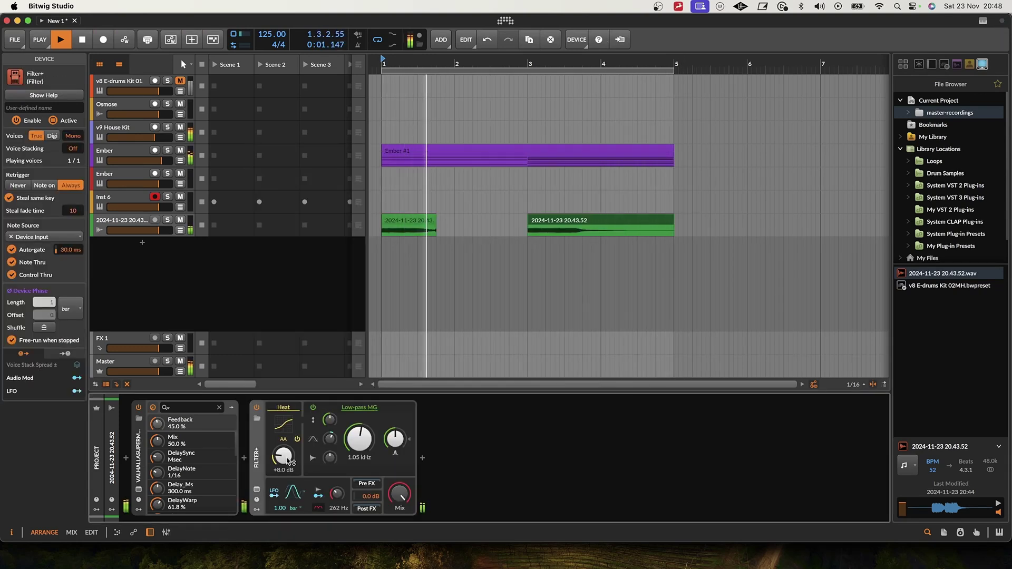
pyautogui.moveTo(283, 457); pyautogui.dragTo(284, 463)
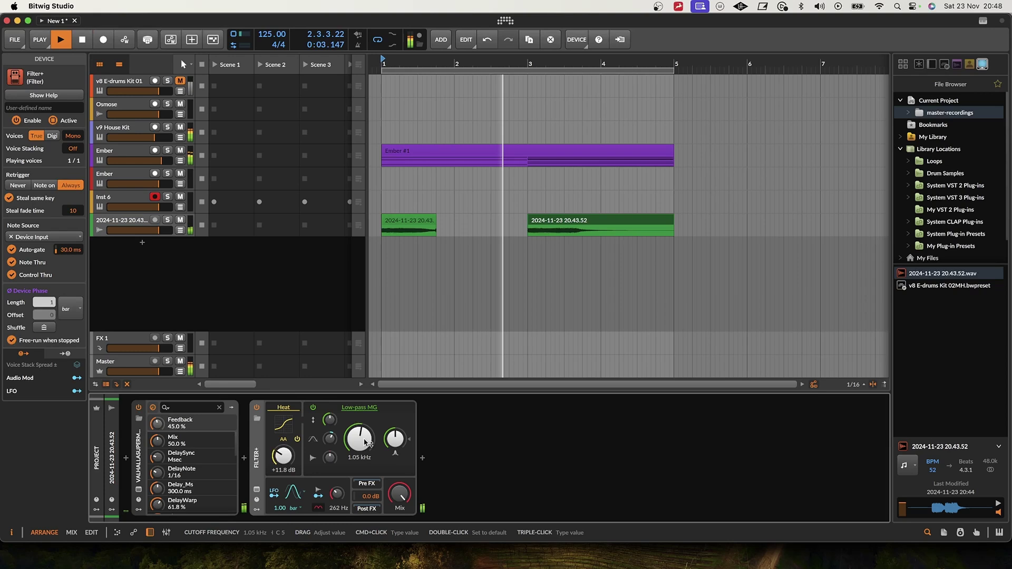
pyautogui.moveTo(366, 442); pyautogui.dragTo(365, 425)
# - Set the Filter+ LFO to the Teeth waveshape and route it to modulate the cutoff
pyautogui.click(305, 493)
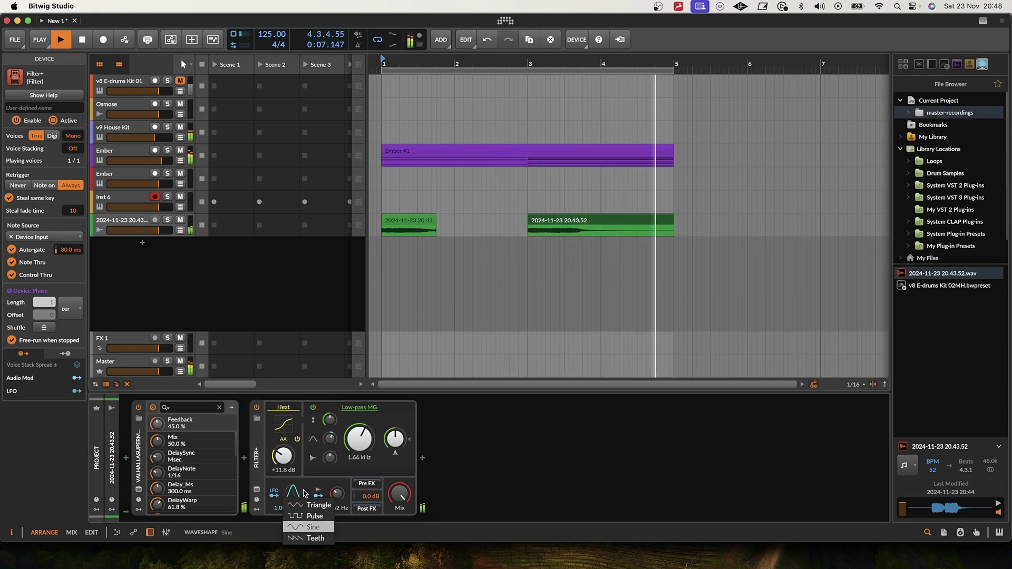
pyautogui.click(306, 537)
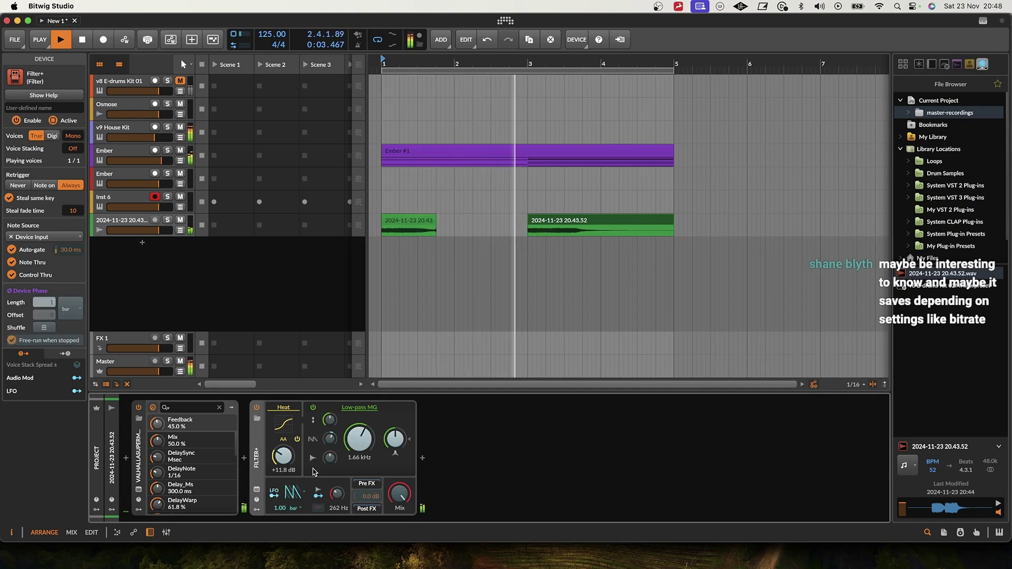
pyautogui.click(318, 492)
pyautogui.moveTo(359, 439); pyautogui.dragTo(359, 428)
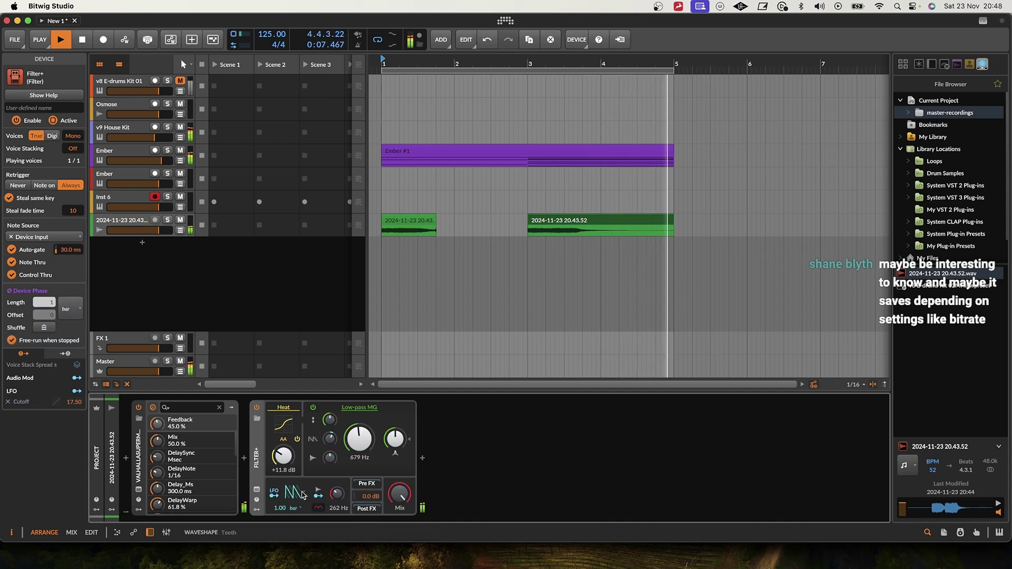
pyautogui.click(274, 493)
pyautogui.moveTo(359, 439); pyautogui.dragTo(359, 436)
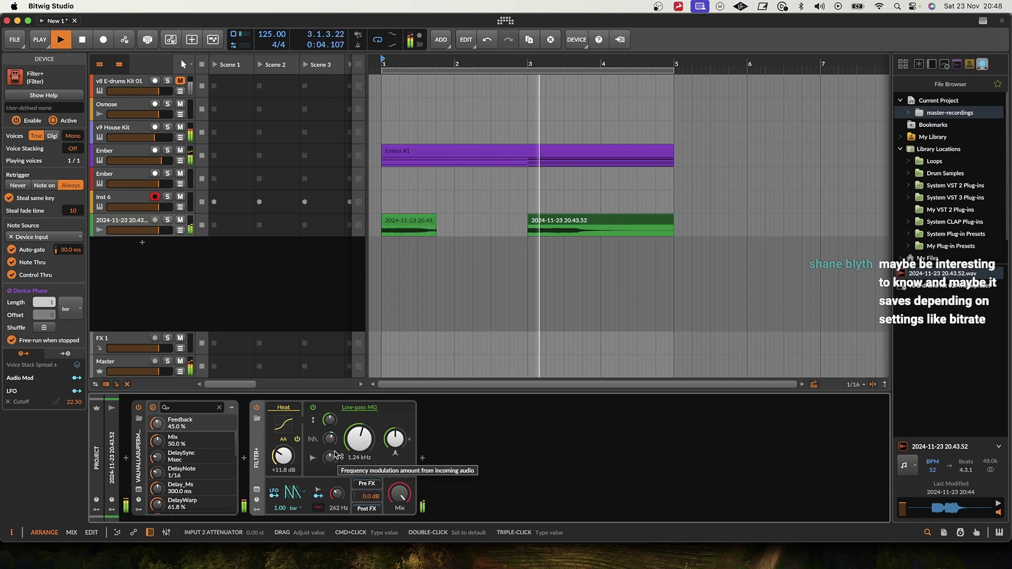
# - Stop playback and show the context menu for 2024-11-23 20.43.52.wav in the File Browser
pyautogui.press('space')
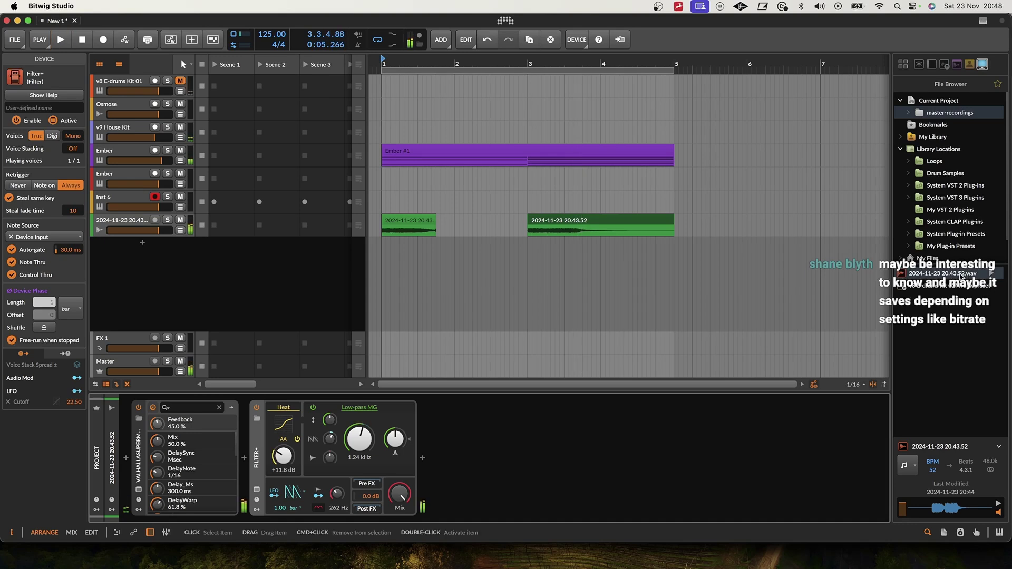
pyautogui.click(960, 275)
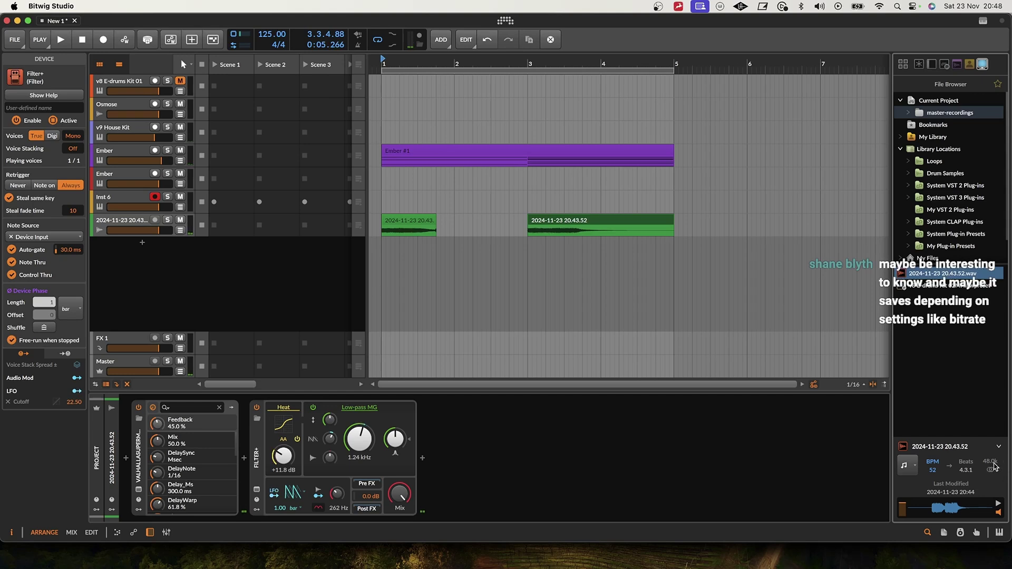
pyautogui.rightClick(943, 275)
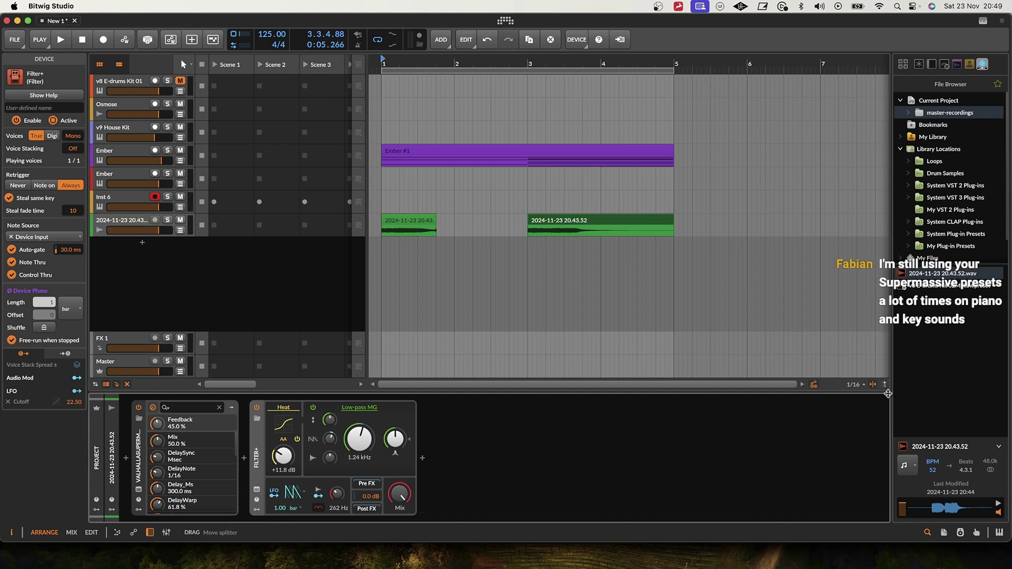
# - Sync the Filter+ LFO rate to a note value, lower the cutoff, and record-arm the second Ember track
pyautogui.press('space')
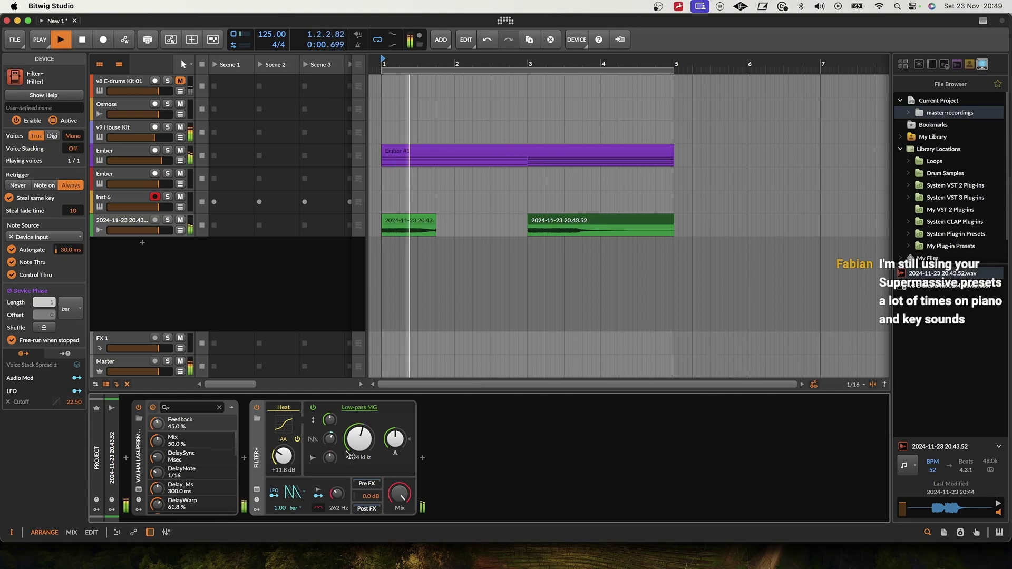
pyautogui.click(293, 508)
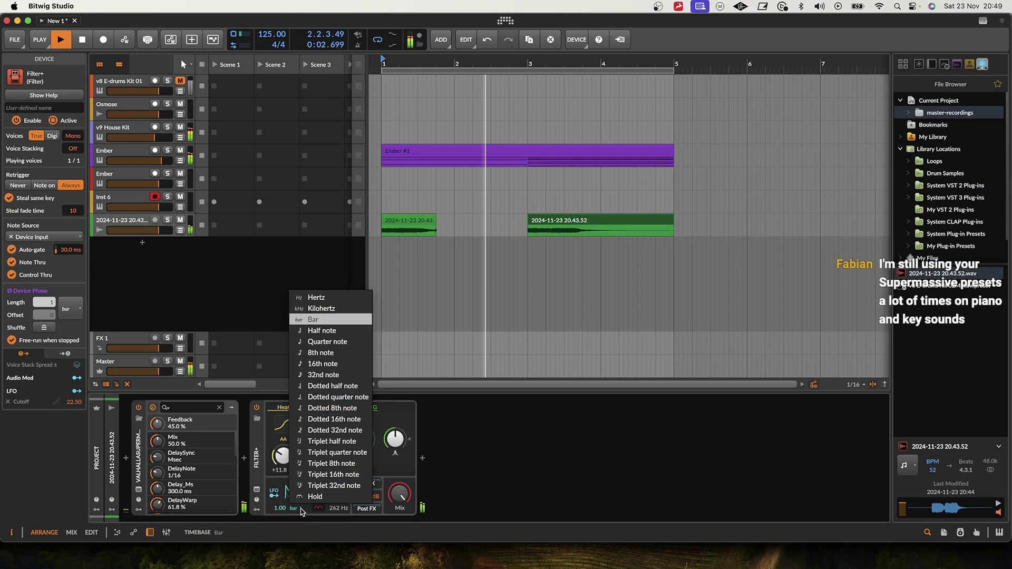
pyautogui.click(322, 330)
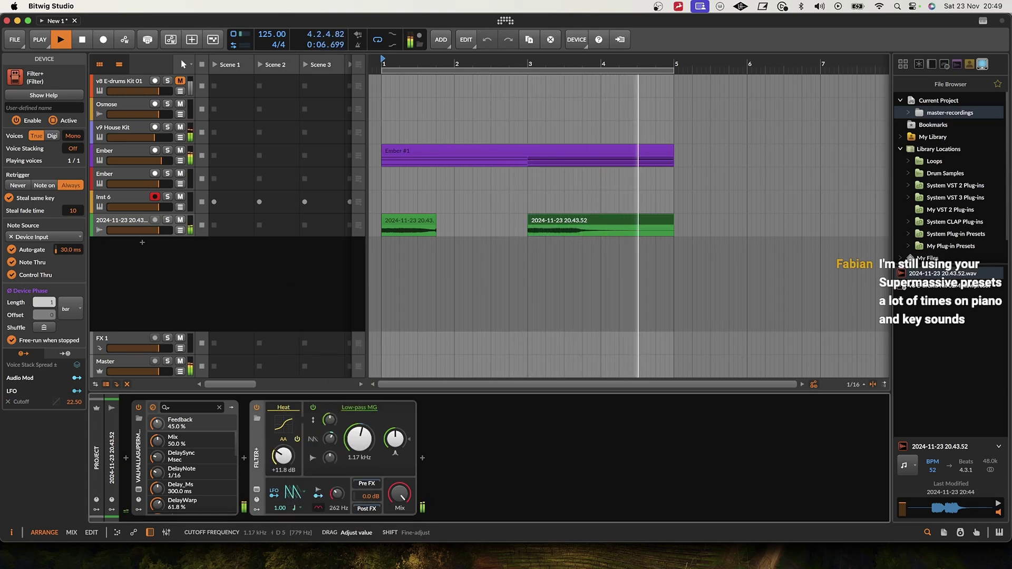
pyautogui.moveTo(346, 445); pyautogui.dragTo(347, 459)
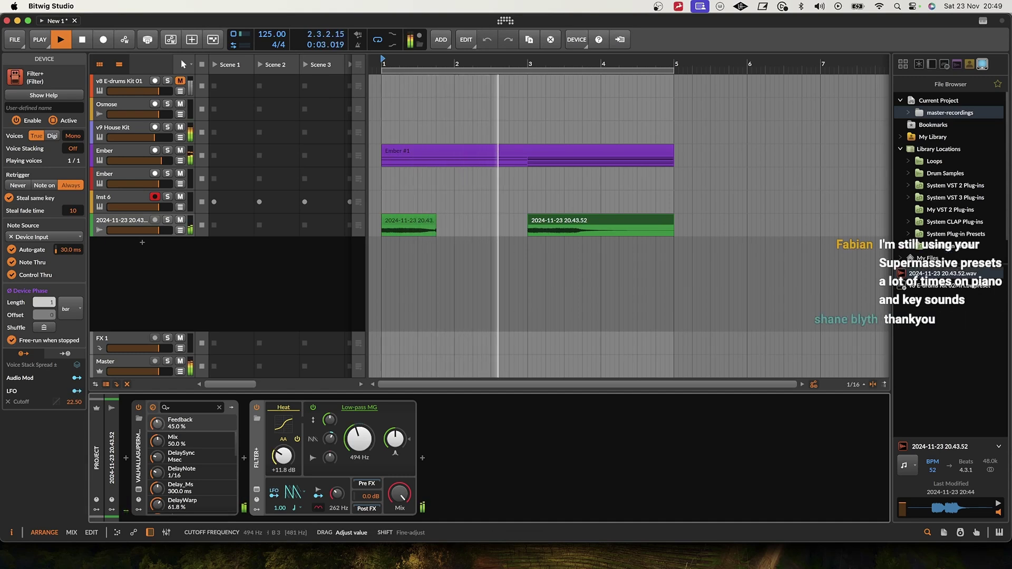
pyautogui.click(121, 177)
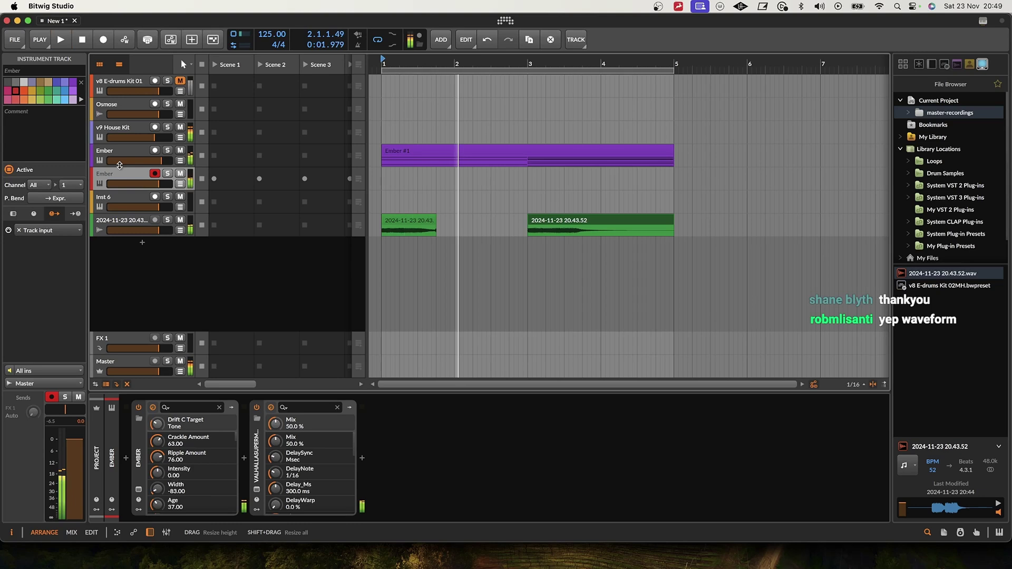
# - Arm the second Ember track and capture master recording 2024-11-23 20.49.52.wav
pyautogui.click(133, 223)
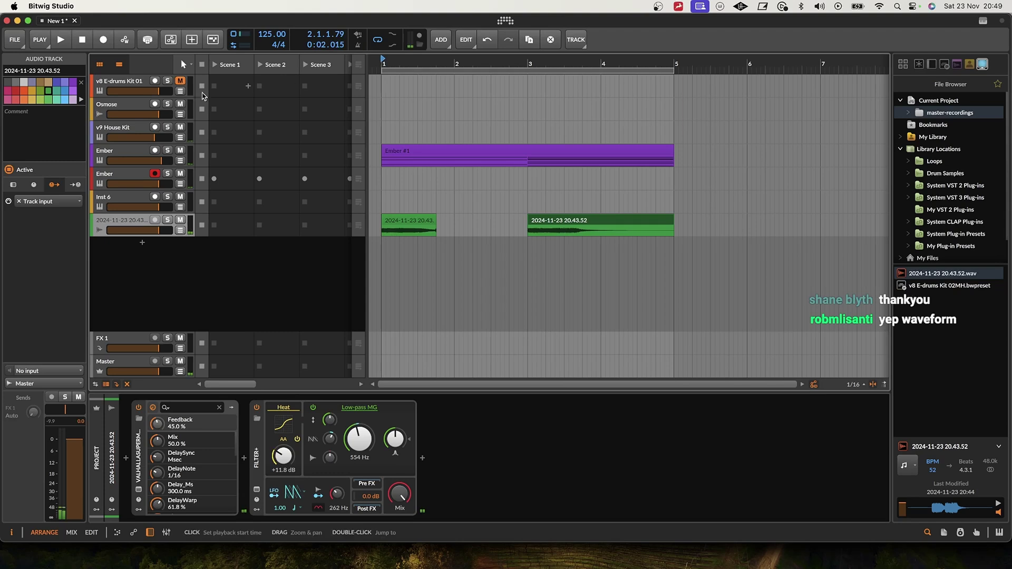
pyautogui.click(121, 107)
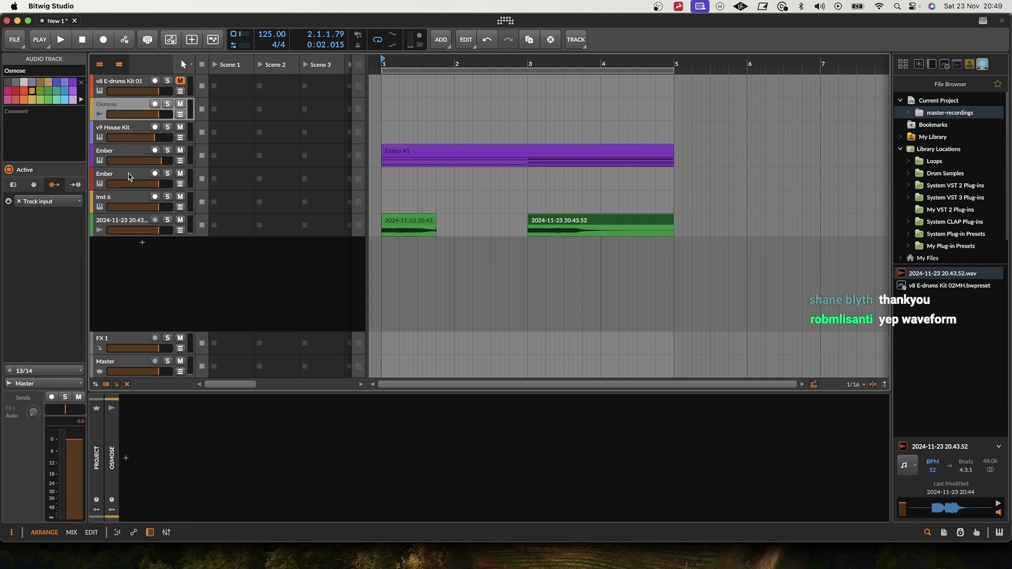
pyautogui.click(129, 176)
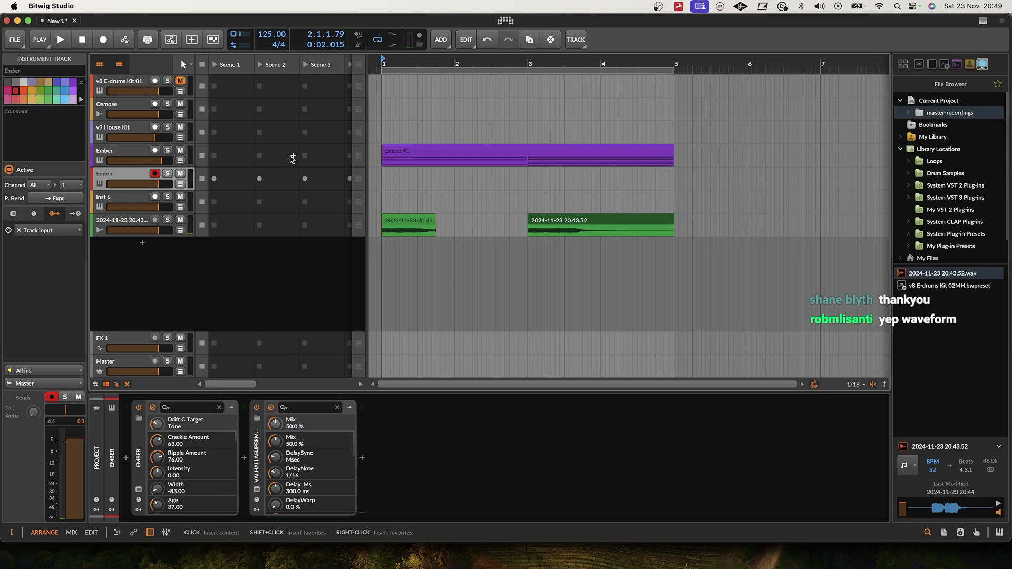
pyautogui.click(420, 38)
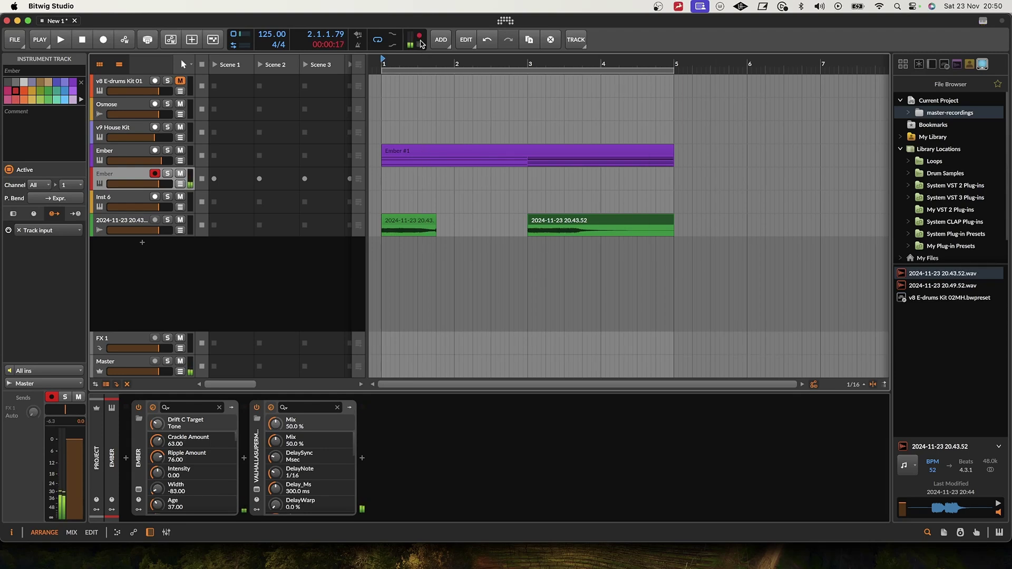
# - Place 2024-11-23 20.49.52.wav at bar 1 on a new audio track and select that track
pyautogui.click(983, 285)
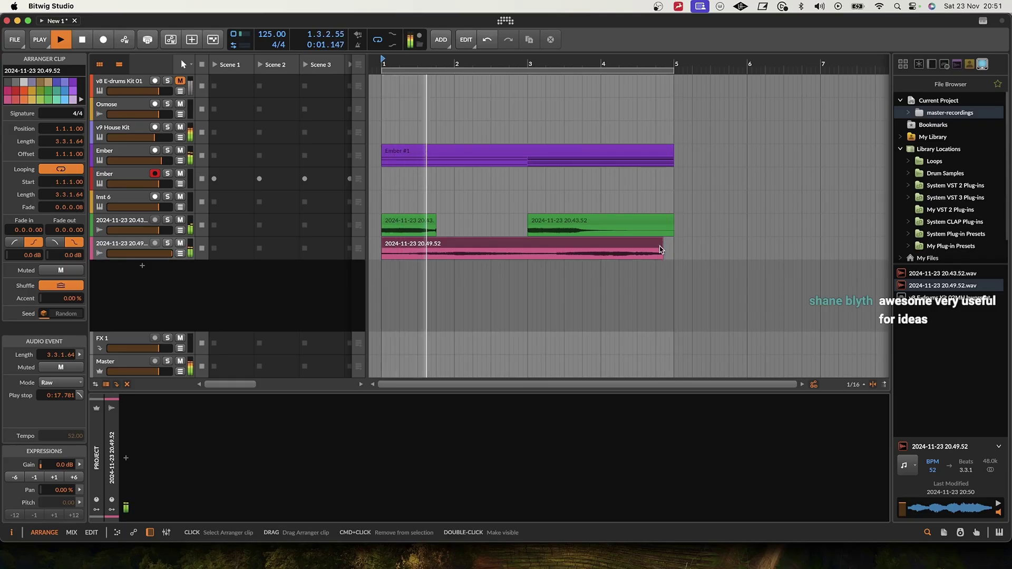
pyautogui.moveTo(661, 244); pyautogui.dragTo(664, 247)
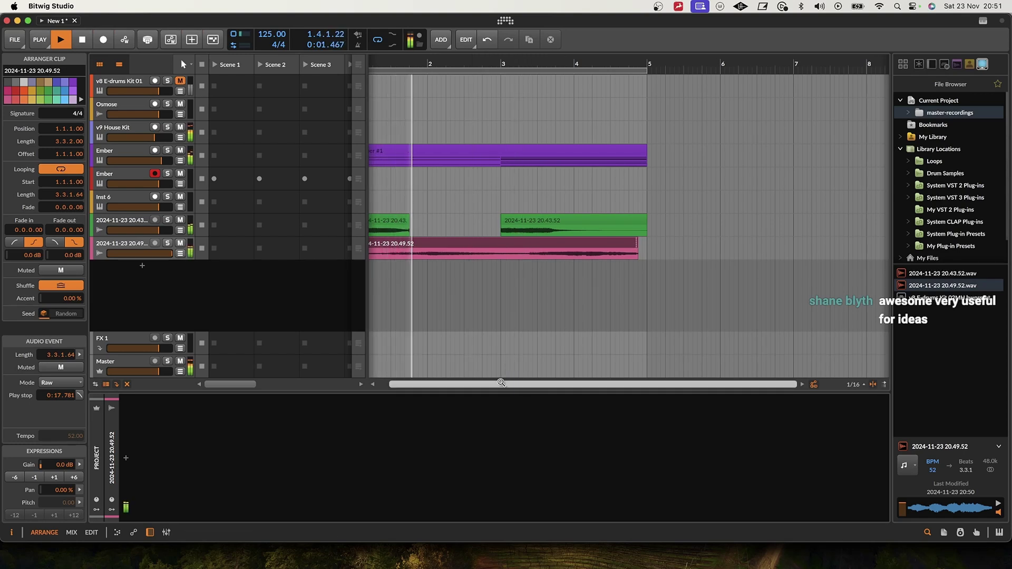
pyautogui.click(140, 247)
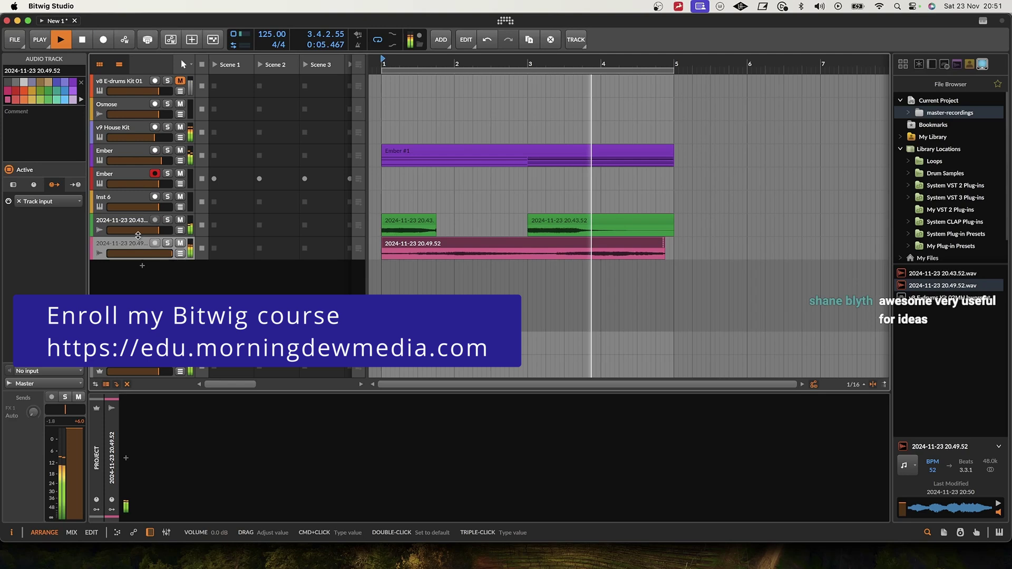
pyautogui.click(500, 246)
pyautogui.press('space')
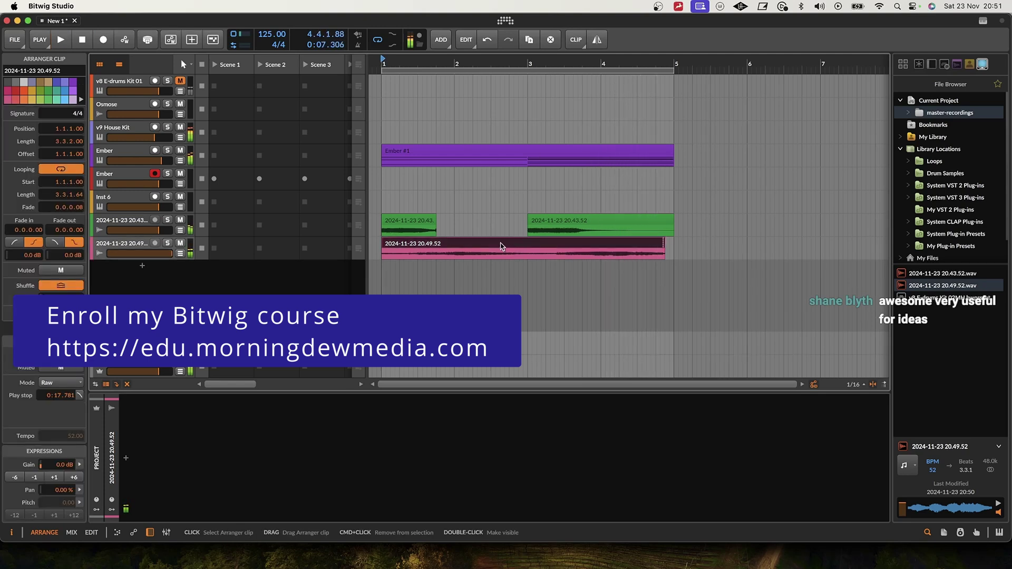